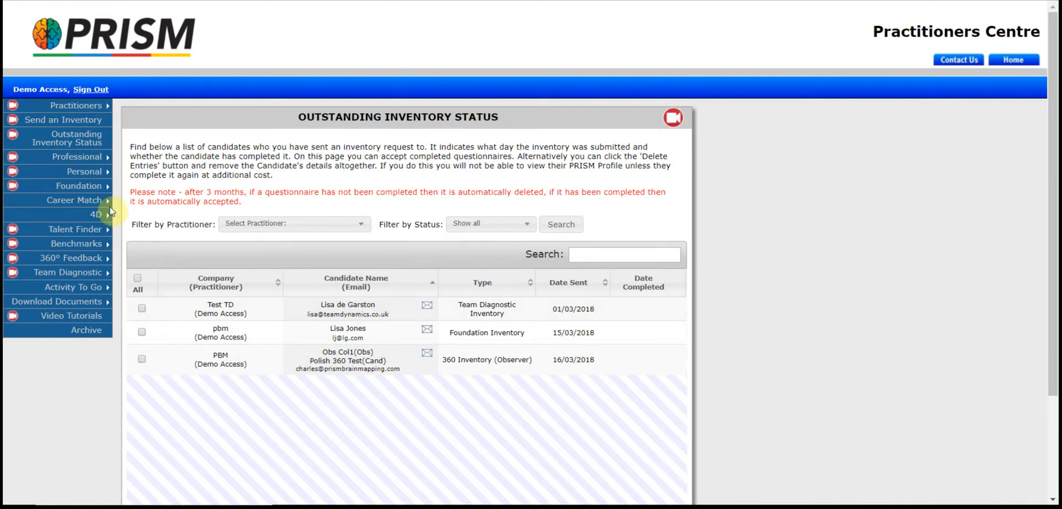
Open the Email Foundation Questionnaire Link form from the Foundation sidebar menu.
mouse_move(97, 161)
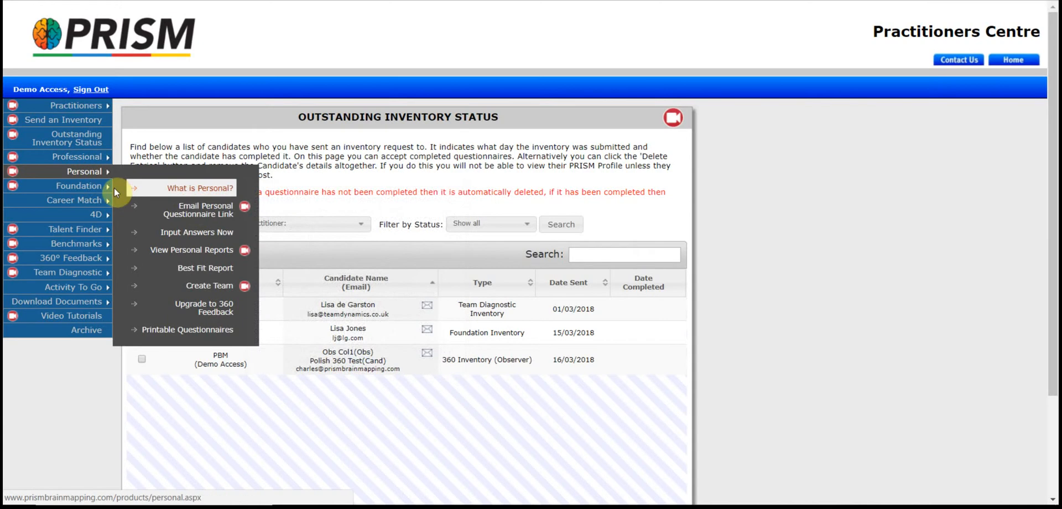
mouse_move(101, 192)
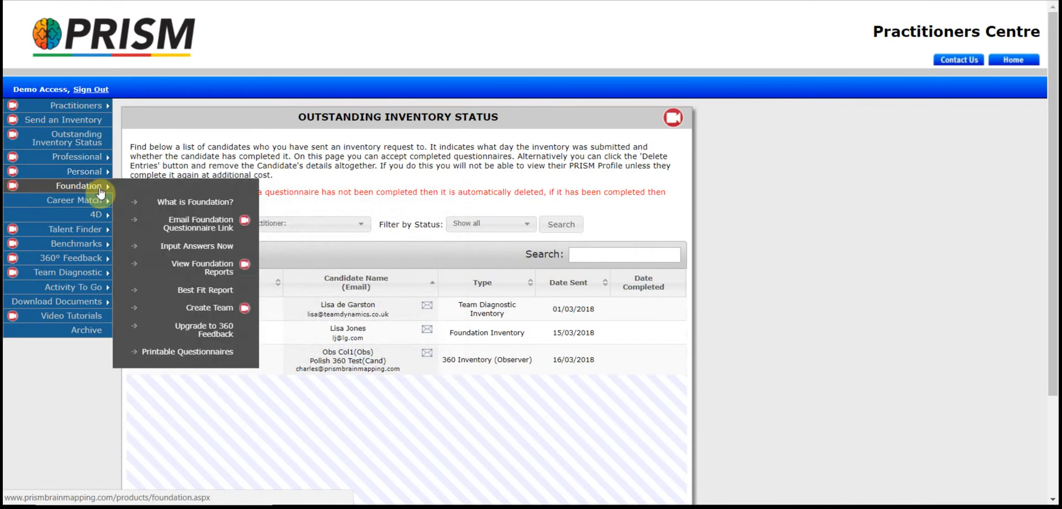
click(205, 225)
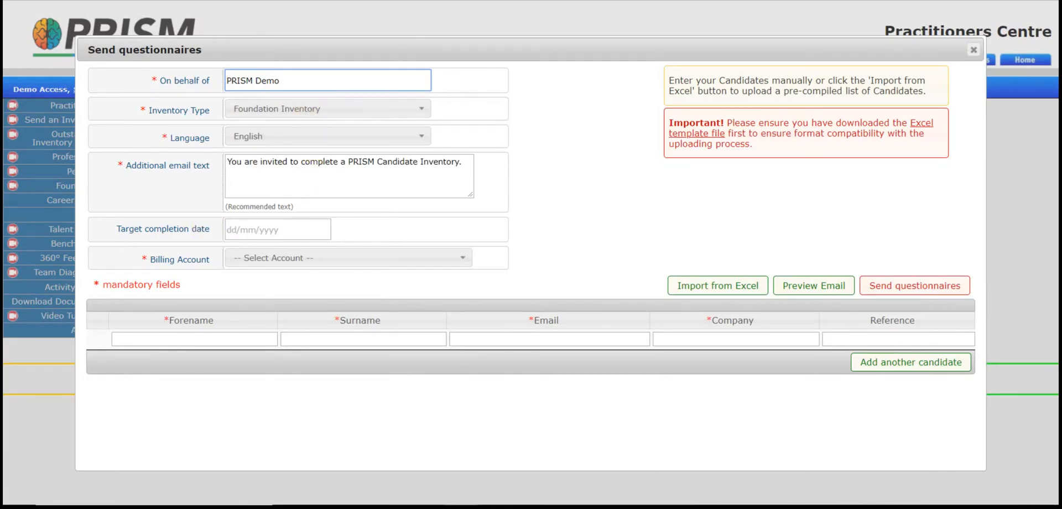
Discard the Foundation form and start a new inventory request for Personal Inventory in English.
click(974, 52)
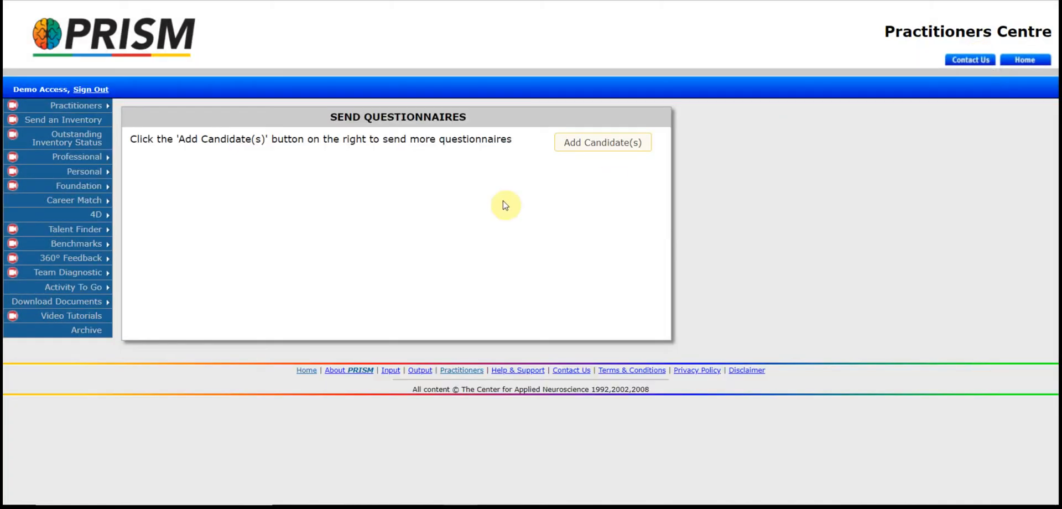
click(91, 122)
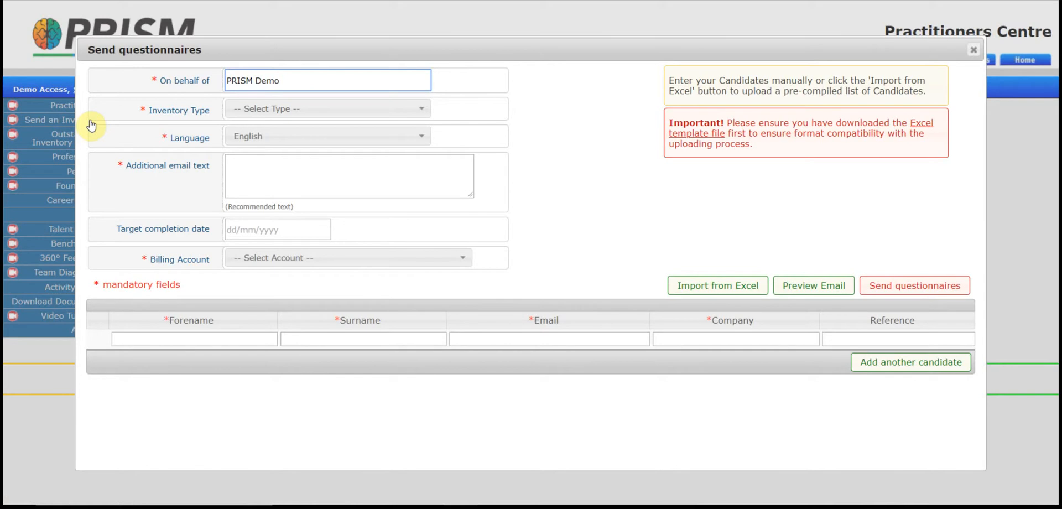
click(424, 109)
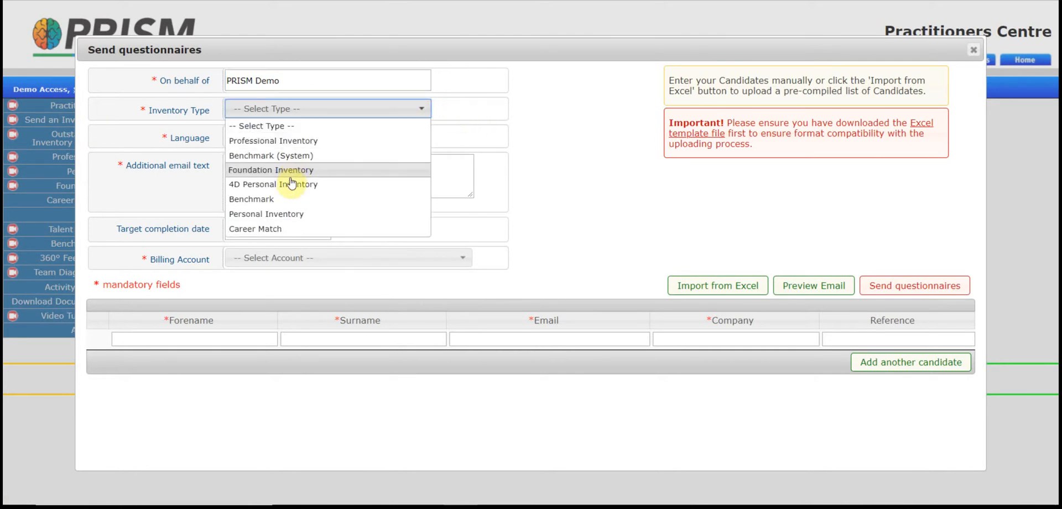
click(288, 216)
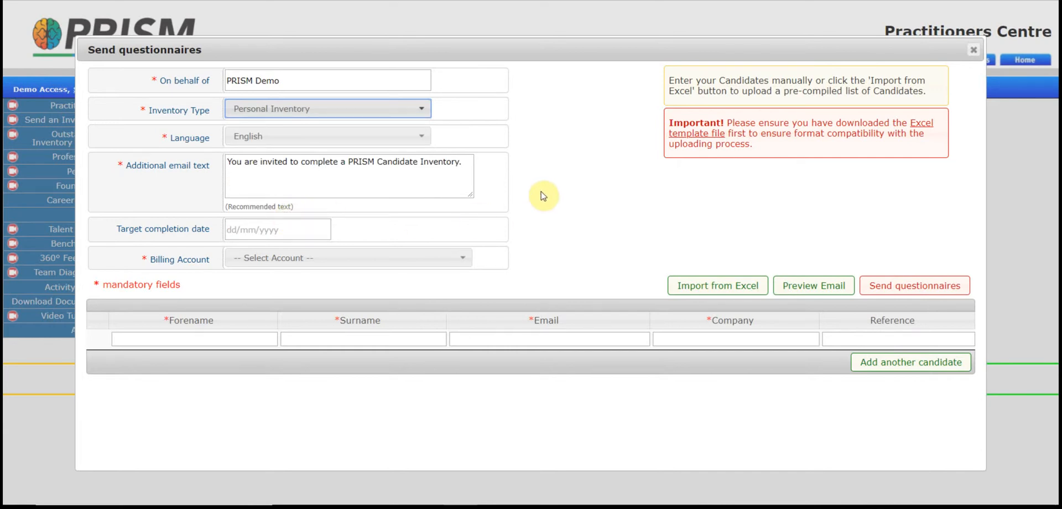
click(422, 140)
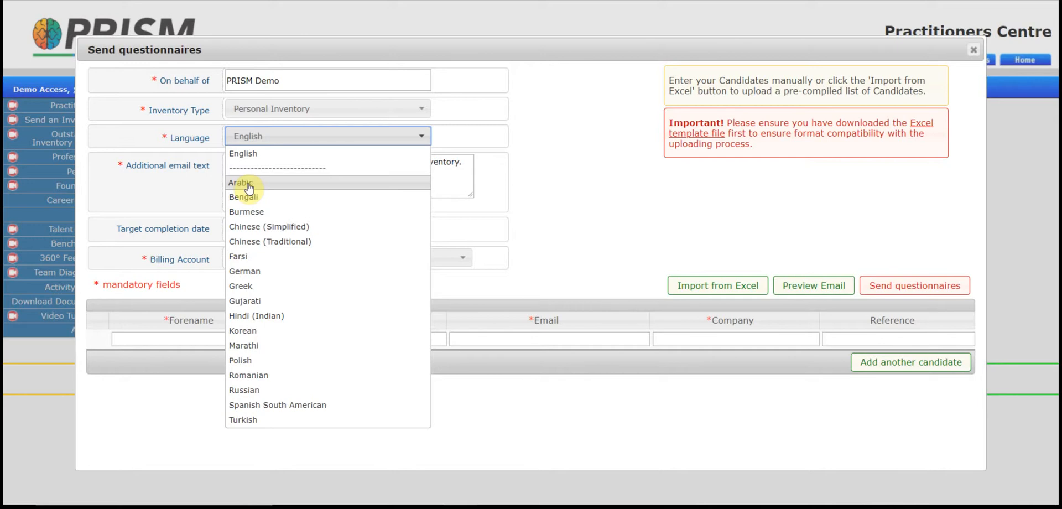
click(542, 184)
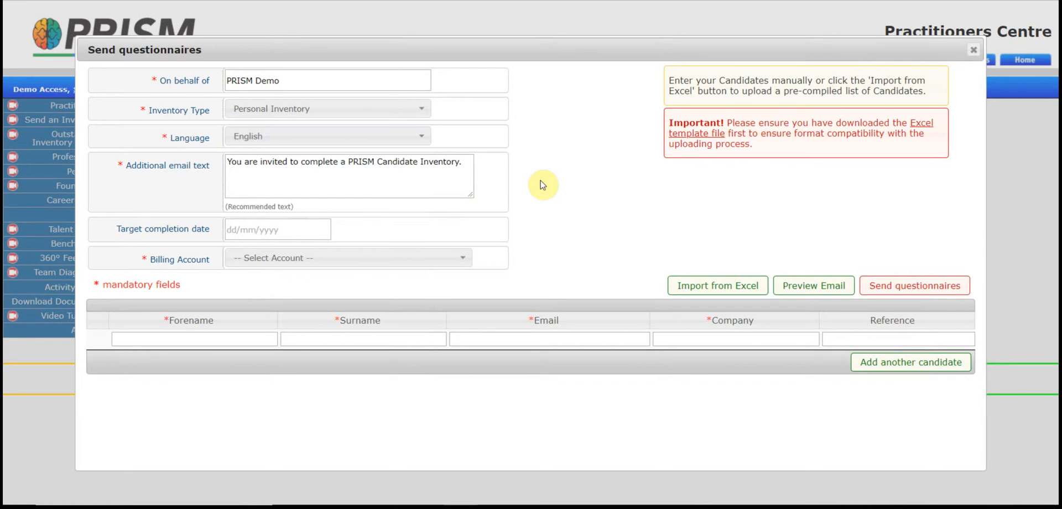
Change the invitation's final period to 'for the Sales Team' and set target date 10 April 2018.
click(465, 166)
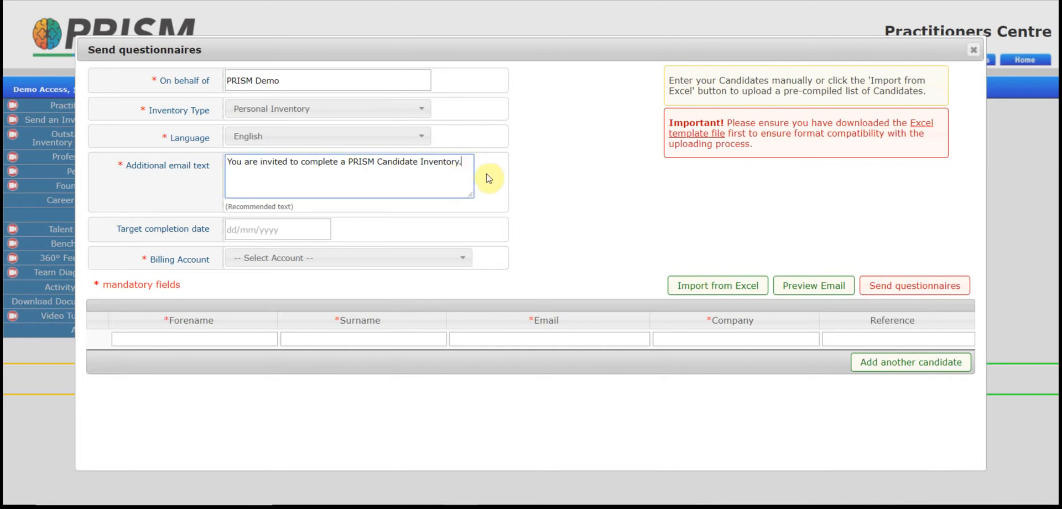
key(BackSpace)
text(for the Sales Team)
click(320, 232)
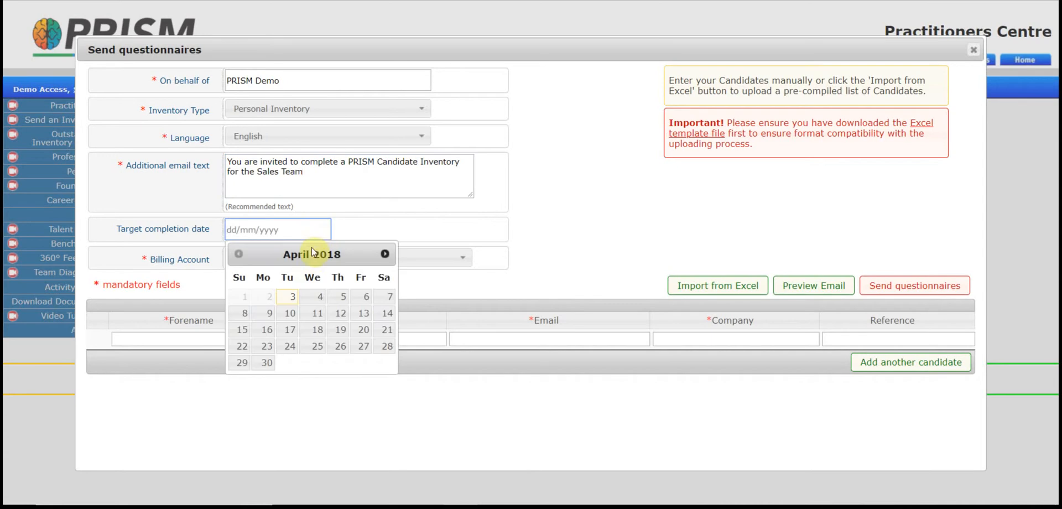
click(290, 316)
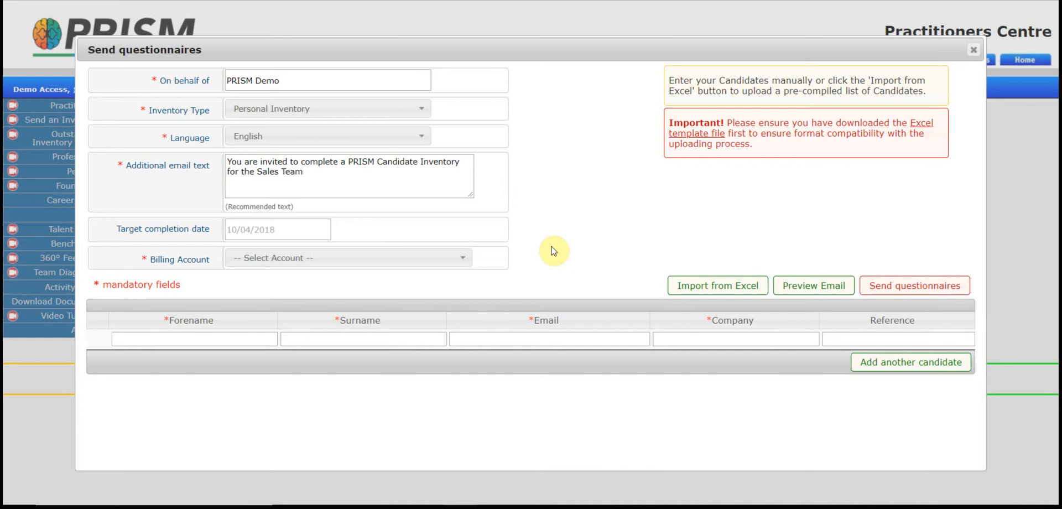
Select the Demo Access - PRISM billing account with 200 credits.
click(464, 259)
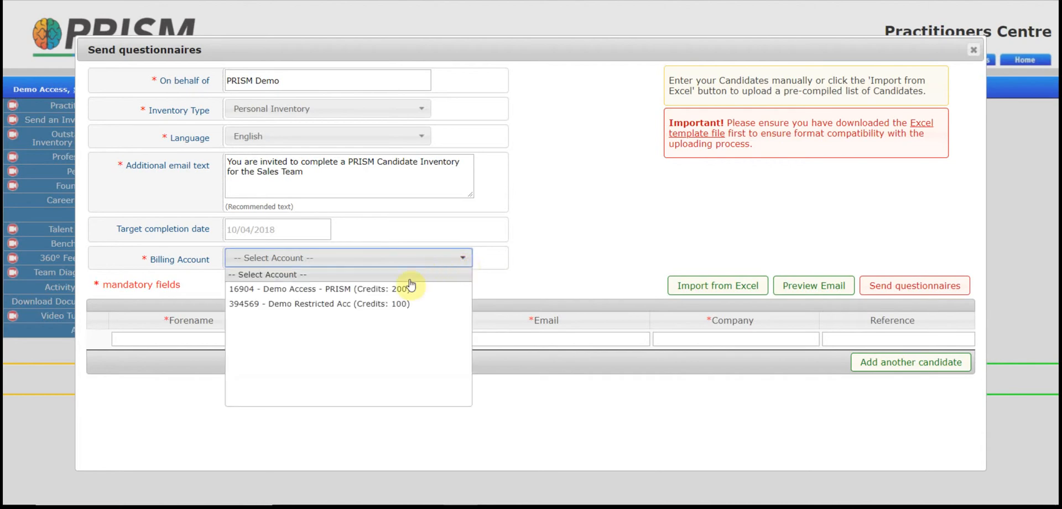
click(407, 290)
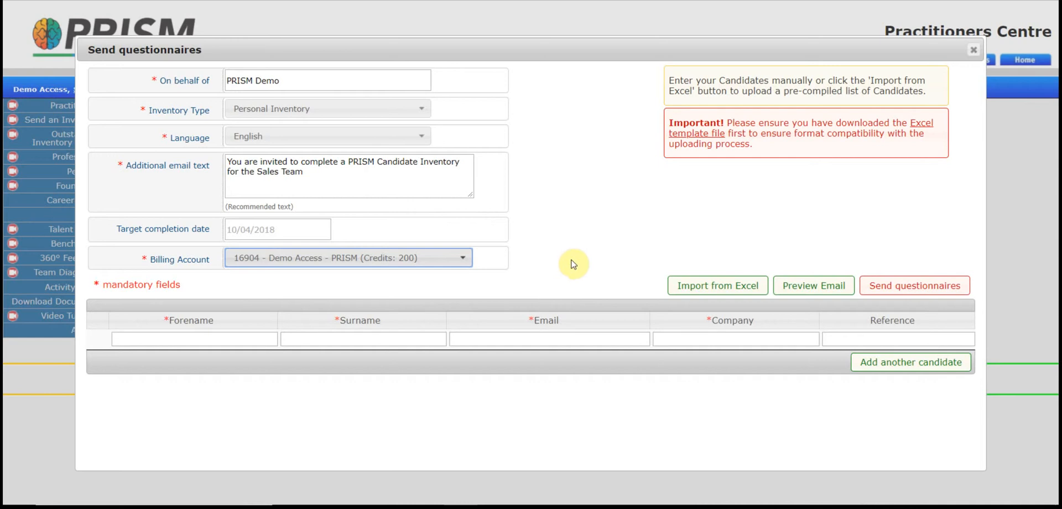
click(246, 339)
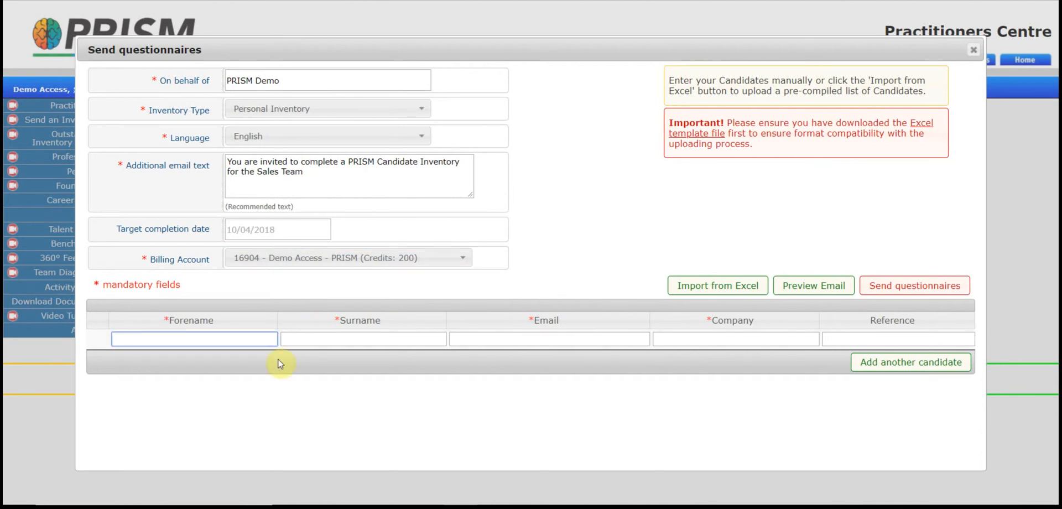
key(Tab)
key(Tab)
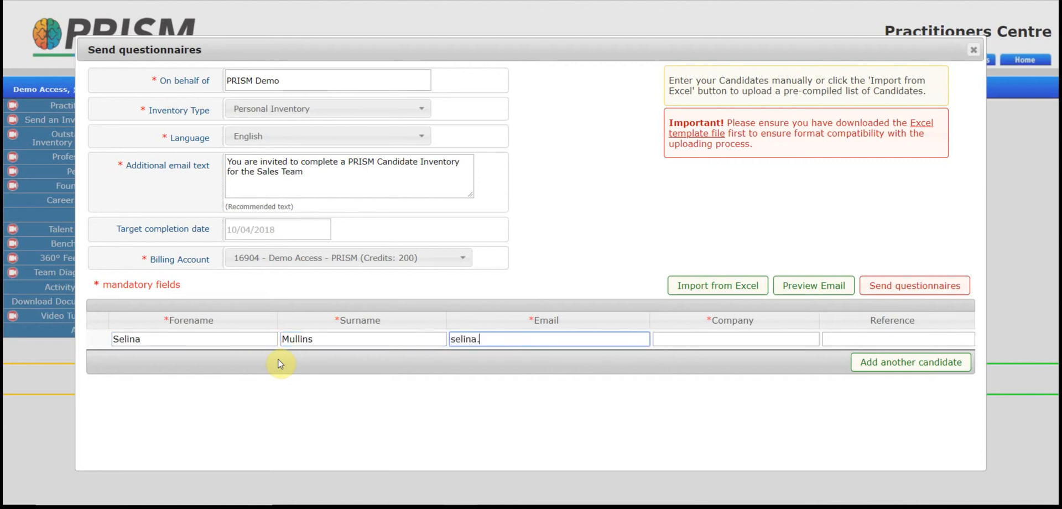
key(Tab)
text(PRISM)
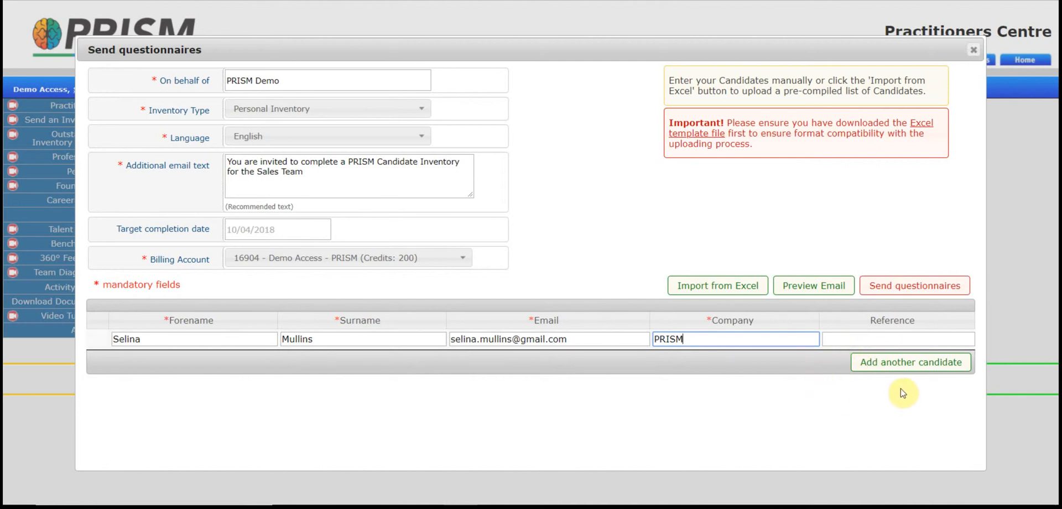
click(892, 367)
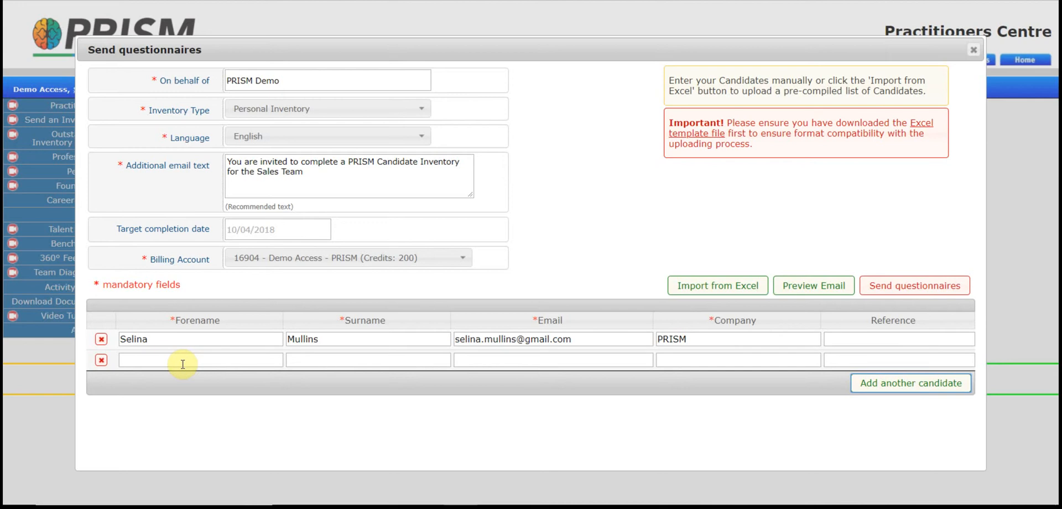
click(101, 339)
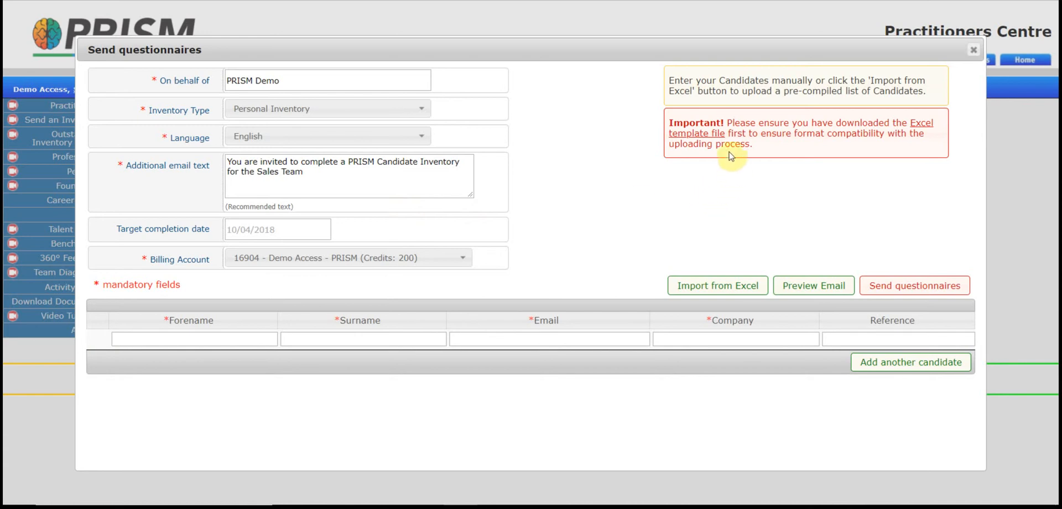
Switch to Import from Excel, then download the candidate template and open it in Excel.
click(697, 283)
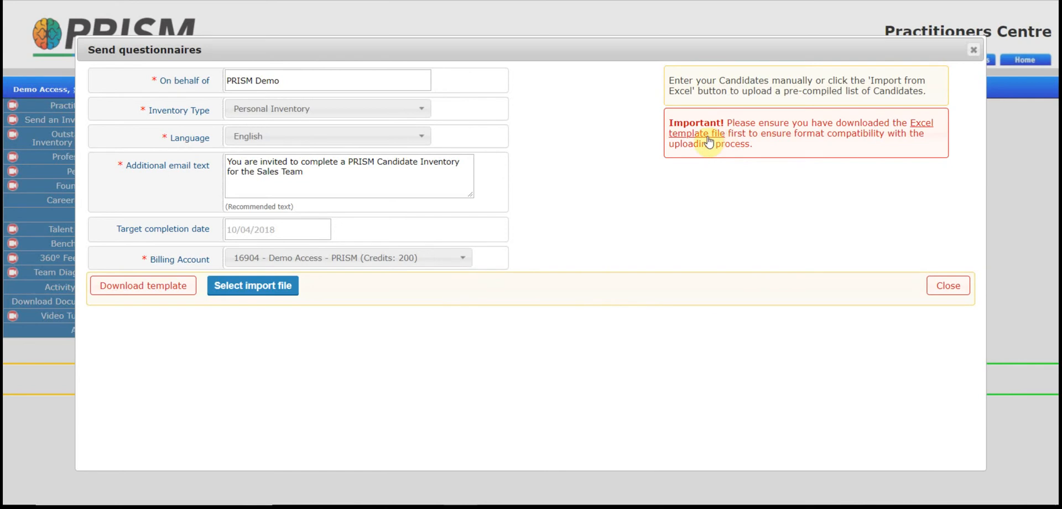
click(155, 290)
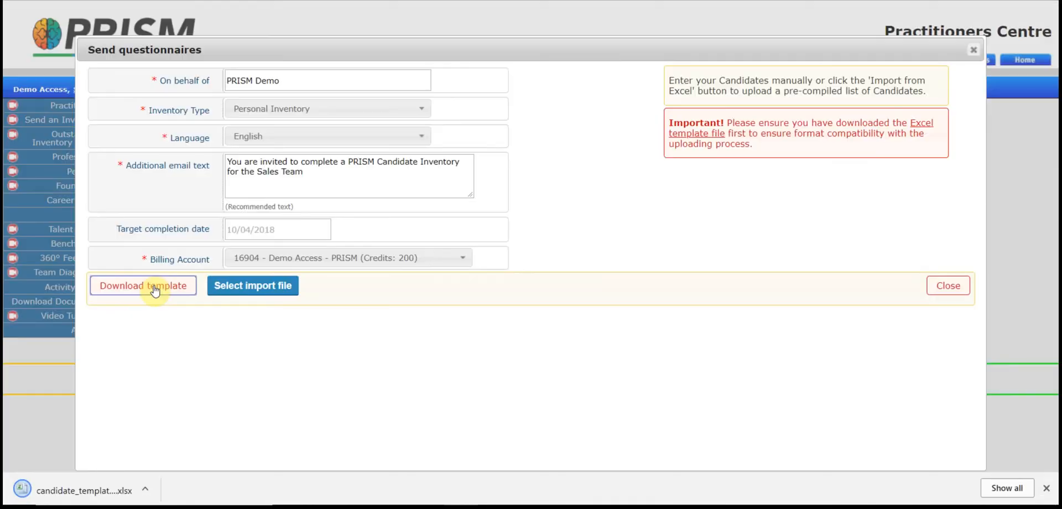
click(101, 492)
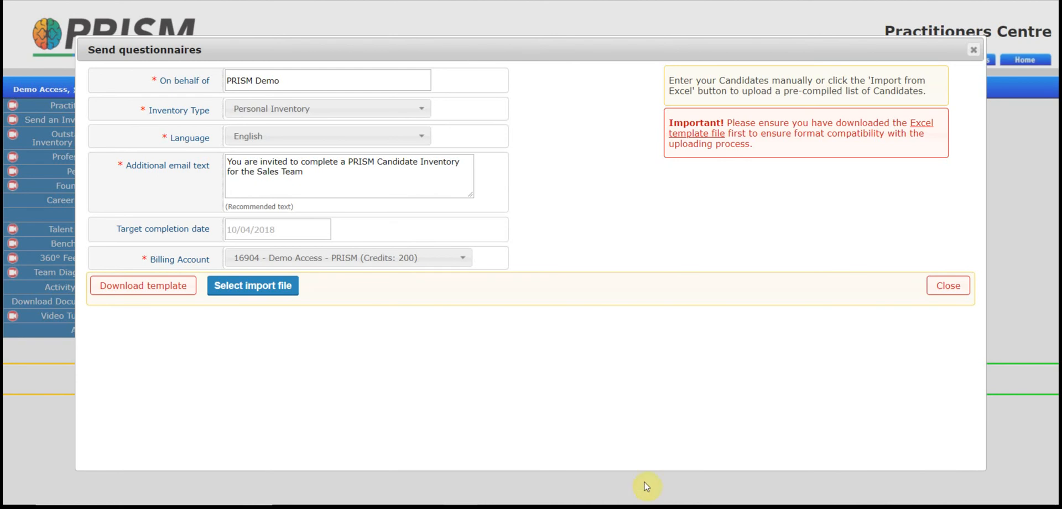
Upload Test Candidate Upload 03042018.xlsx to load its three candidates into the table.
click(259, 290)
click(479, 34)
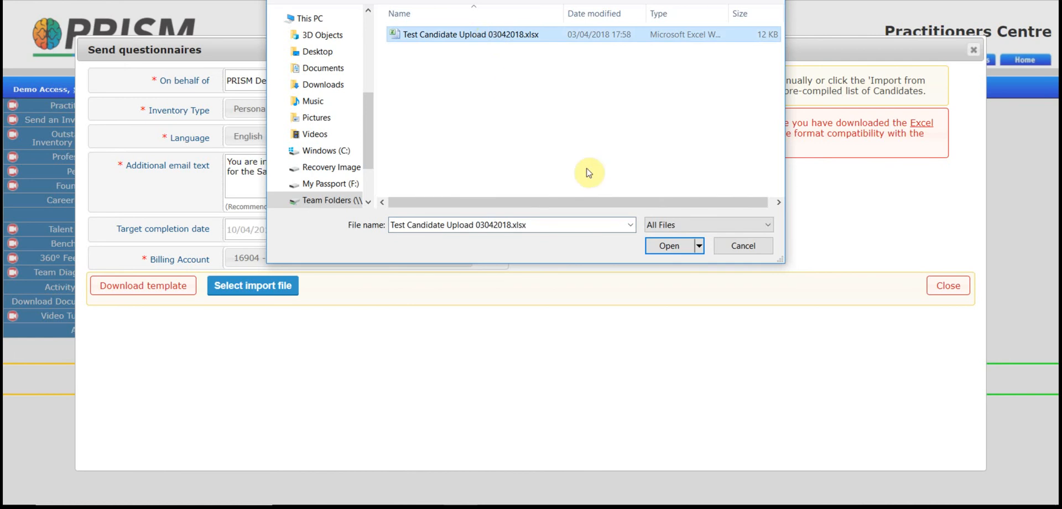
click(661, 247)
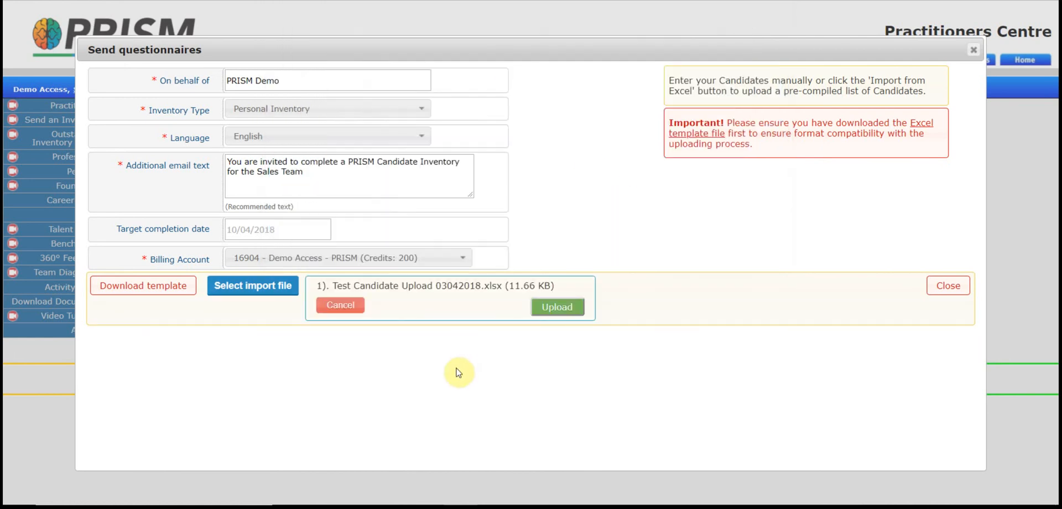
click(569, 313)
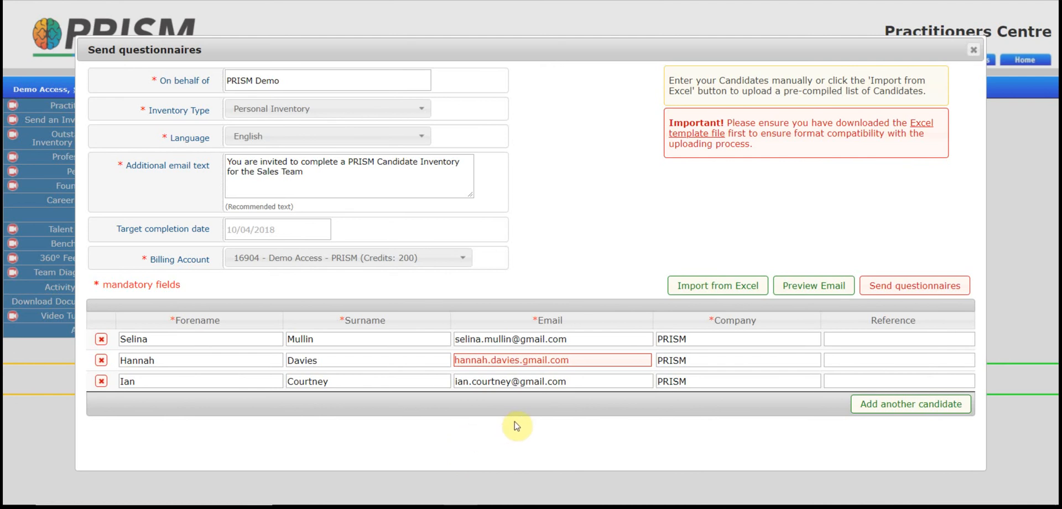
Replace the stray dot with '@' in the second candidate's email, then send the questionnaires.
click(522, 360)
key(BackSpace)
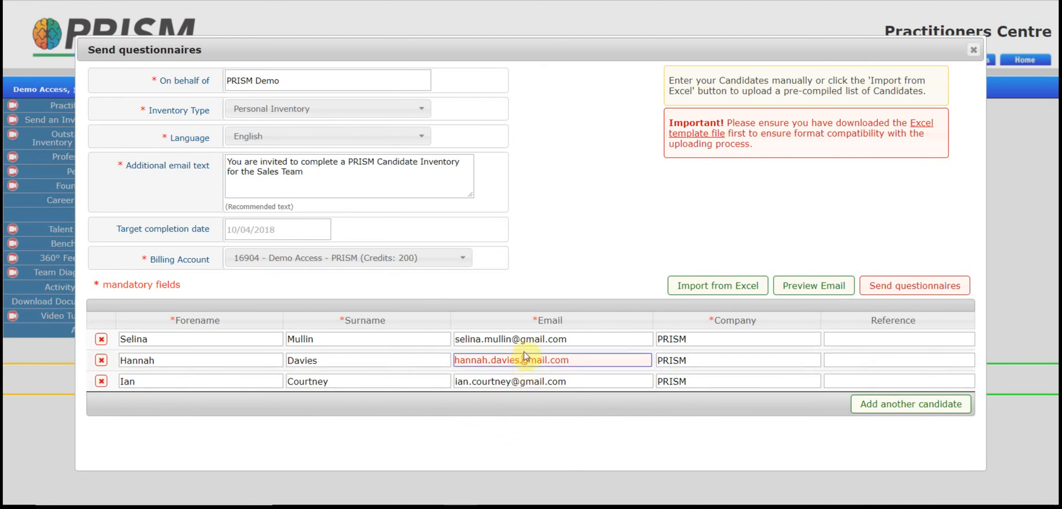
text(@)
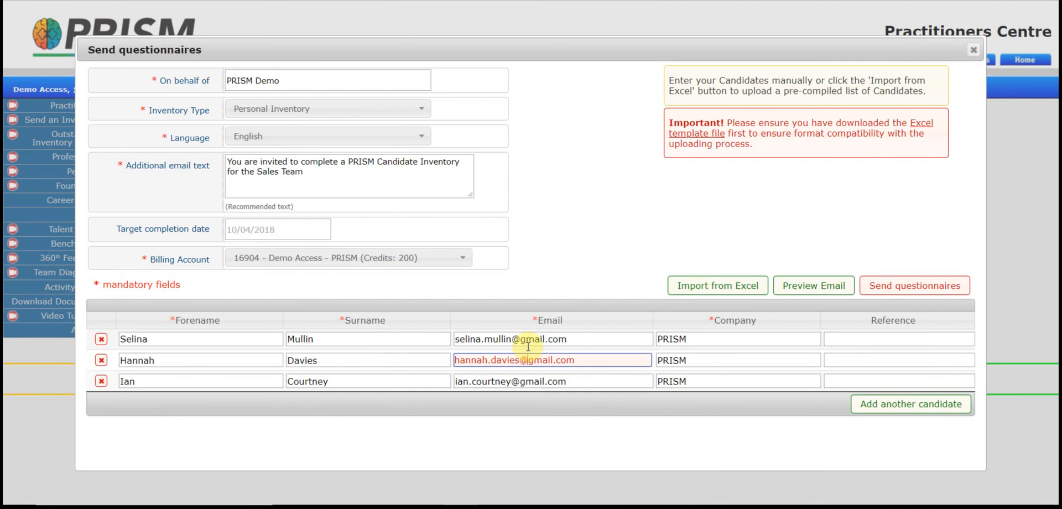
key(Tab)
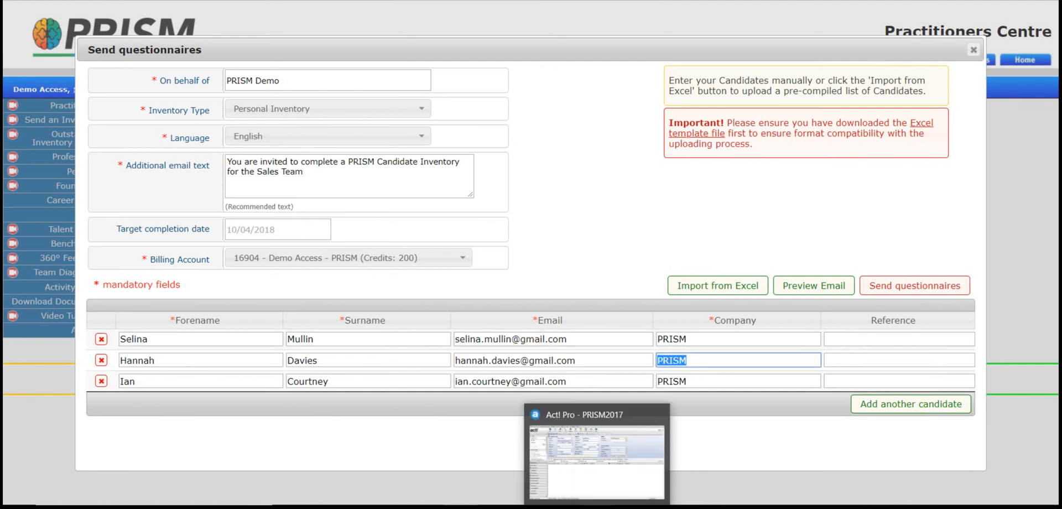
click(929, 288)
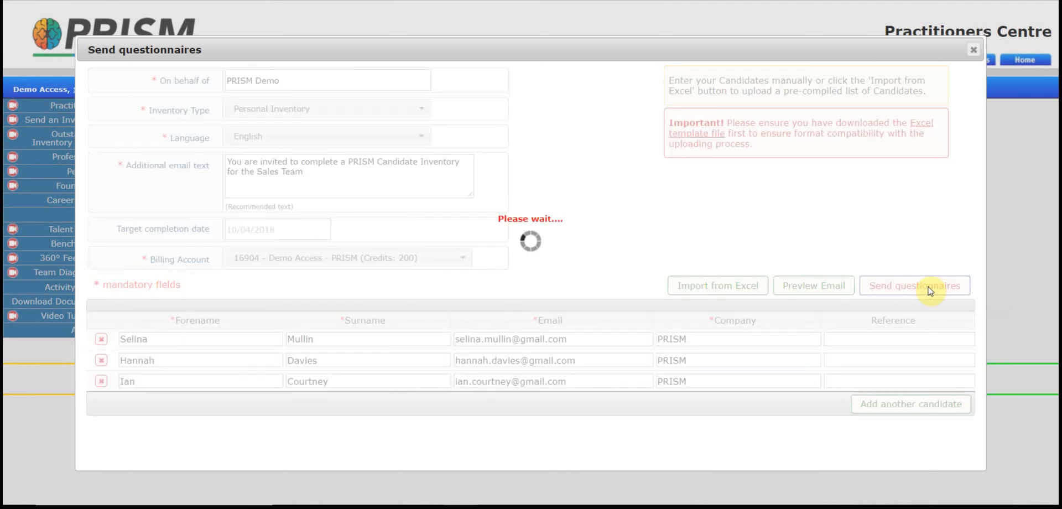